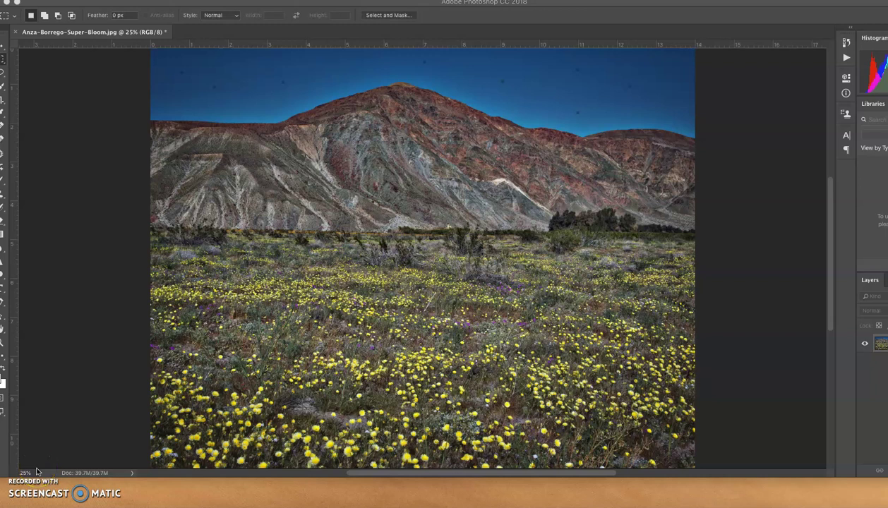
Step: Open the seated German shepherd photo from the Photos library as a second document
{"action": "left_click", "coordinate": [25, 426]}
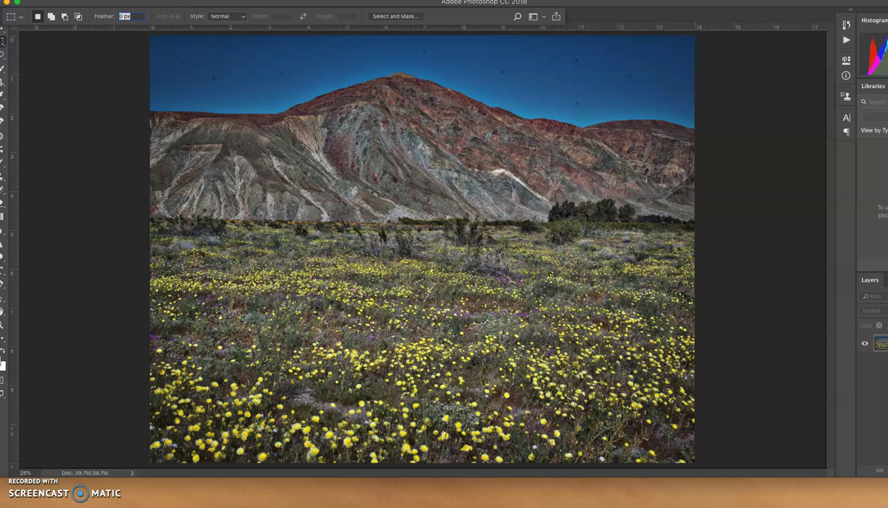
{"action": "left_click", "coordinate": [39, 0]}
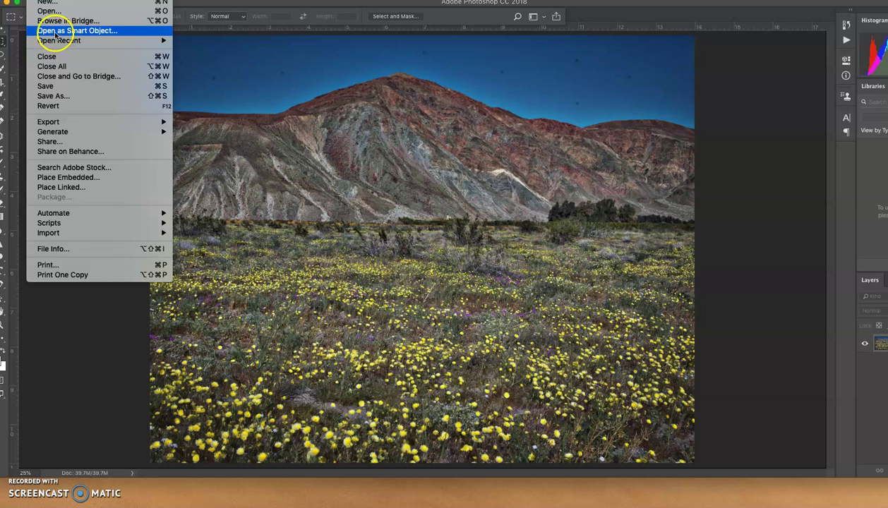
{"action": "left_click", "coordinate": [293, 127]}
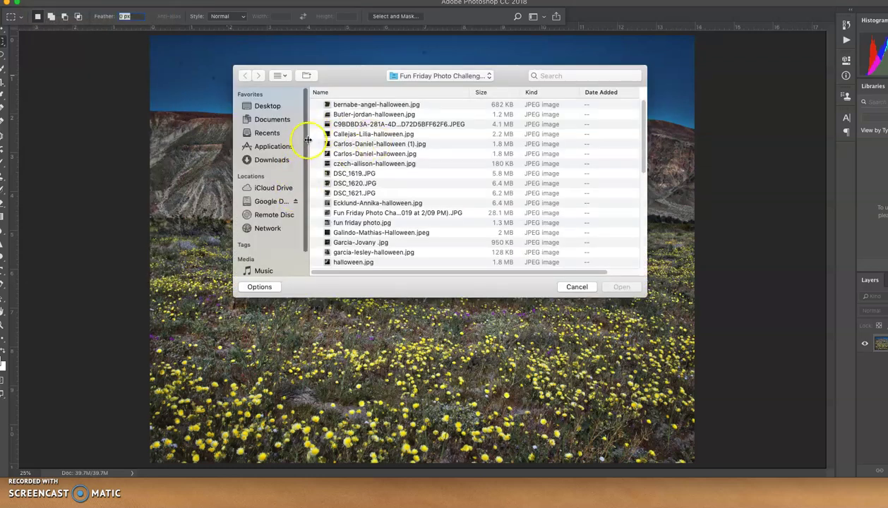
{"action": "scroll", "coordinate": [300, 169], "scroll_direction": "down", "scroll_amount": 3}
{"action": "left_click", "coordinate": [260, 256]}
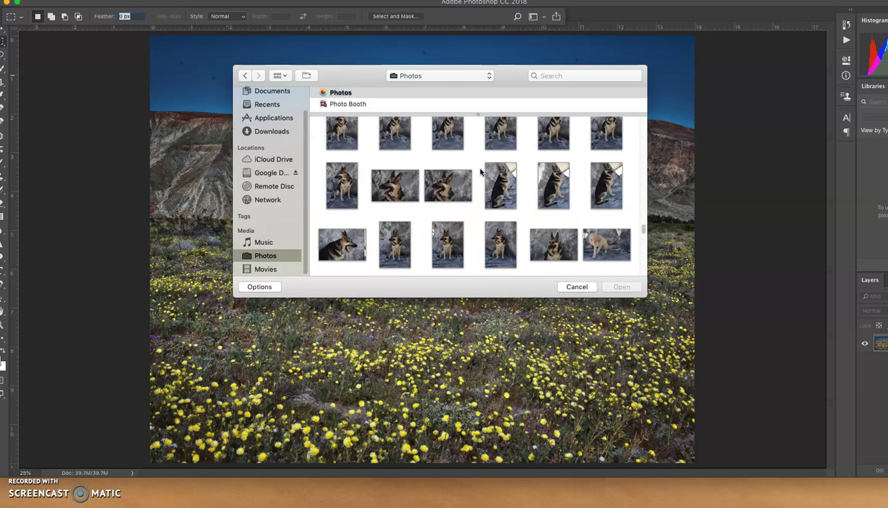
{"action": "scroll", "coordinate": [481, 172], "scroll_direction": "down", "scroll_amount": 1}
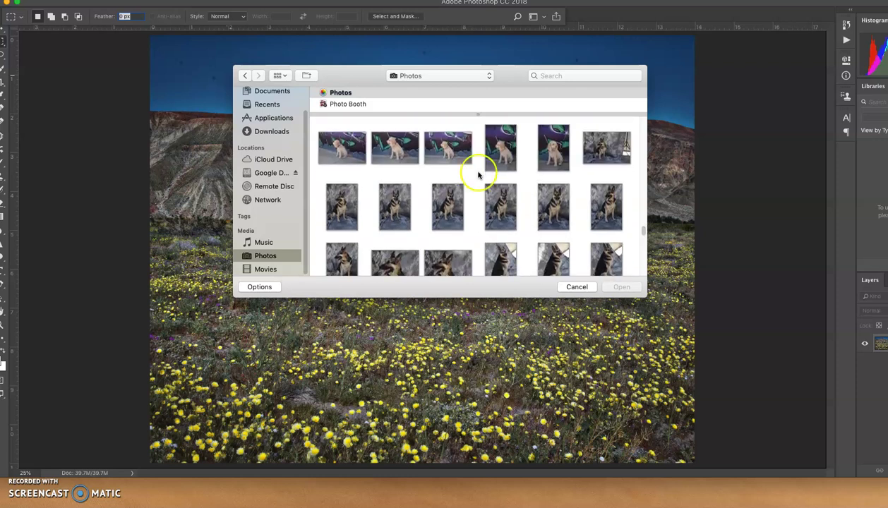
{"action": "left_click", "coordinate": [449, 207]}
{"action": "left_click", "coordinate": [622, 286]}
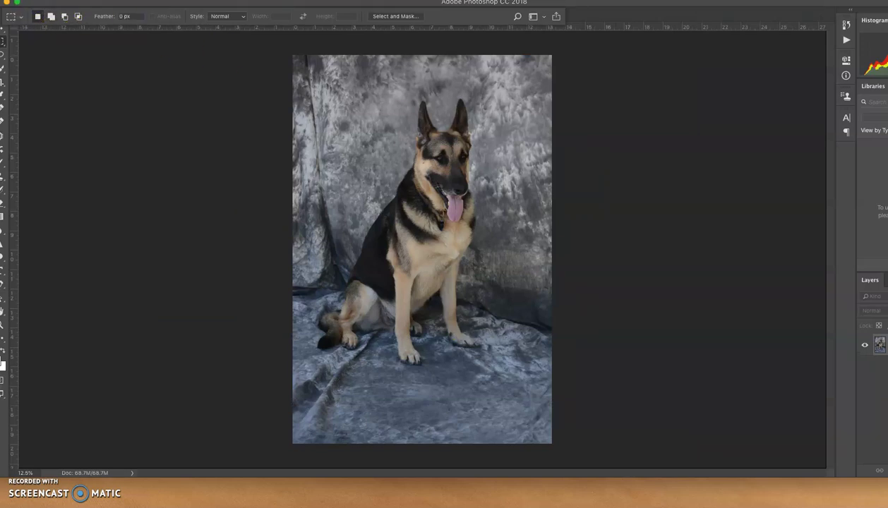
Step: Switch to and reset the Photography workspace, then bring the Anza-Borrego landscape tab forward
{"action": "left_click", "coordinate": [272, 0]}
{"action": "mouse_move", "coordinate": [277, 10]}
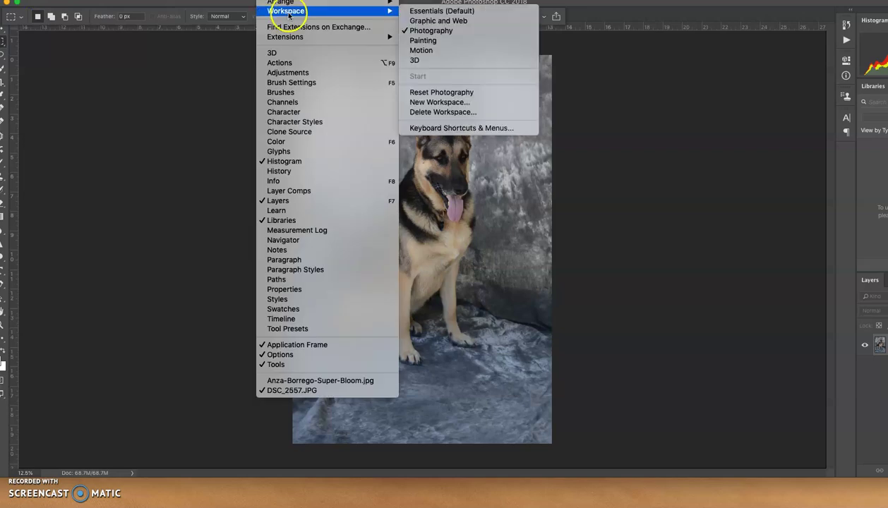
{"action": "left_click", "coordinate": [428, 31]}
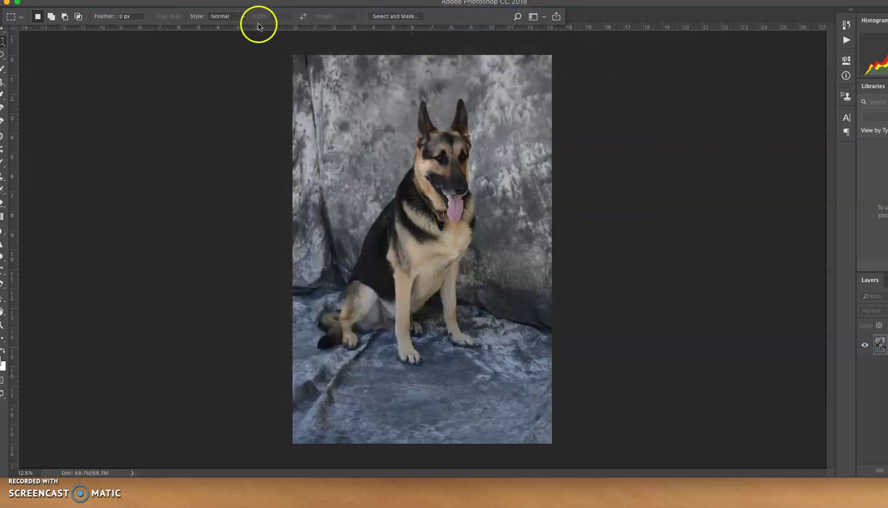
{"action": "left_click", "coordinate": [272, 0]}
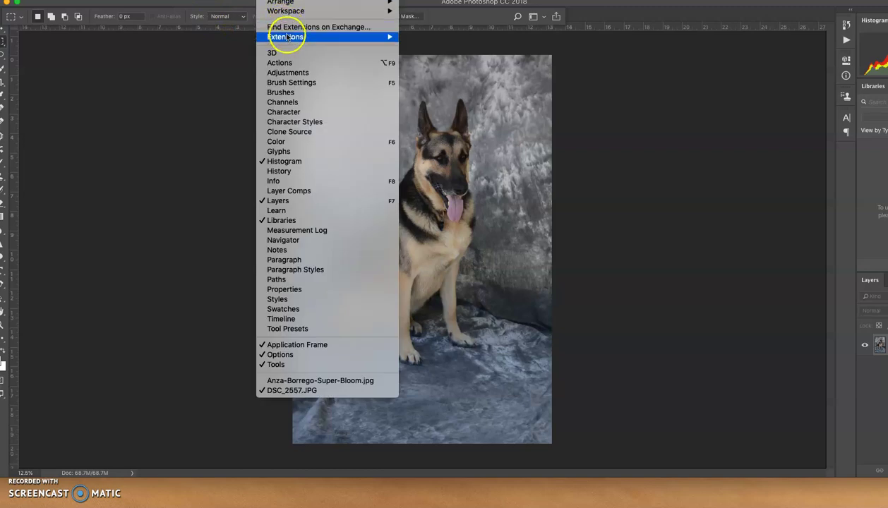
{"action": "mouse_move", "coordinate": [392, 12]}
{"action": "left_click", "coordinate": [418, 94]}
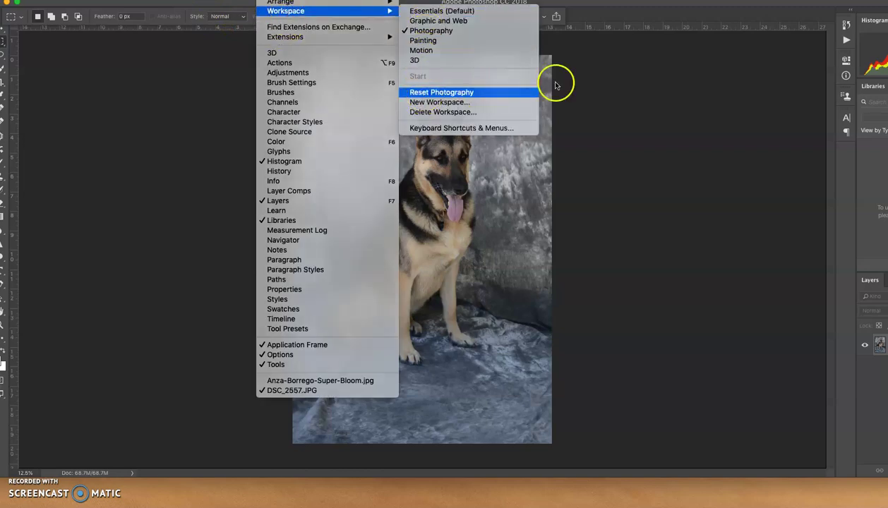
{"action": "left_click", "coordinate": [107, 33]}
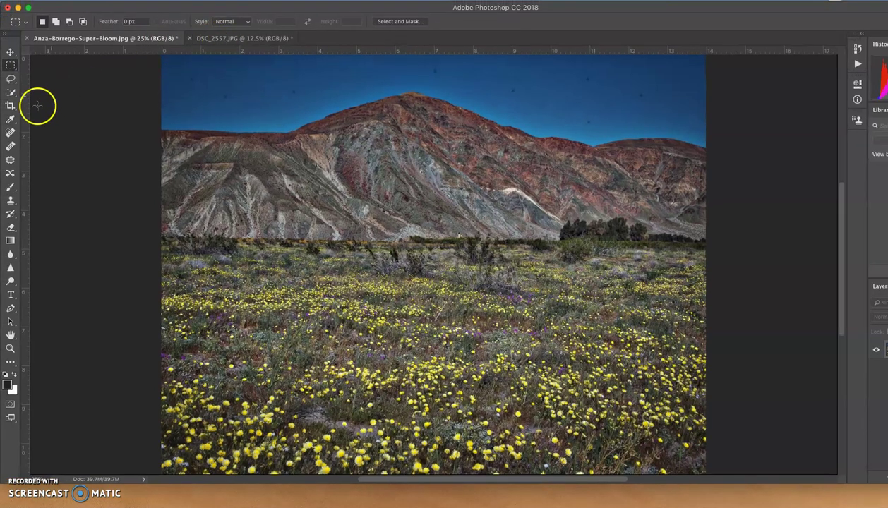
Step: Heal the dust specks in the left sky and around the mountain peak with the Spot Healing Brush
{"action": "left_click", "coordinate": [11, 132]}
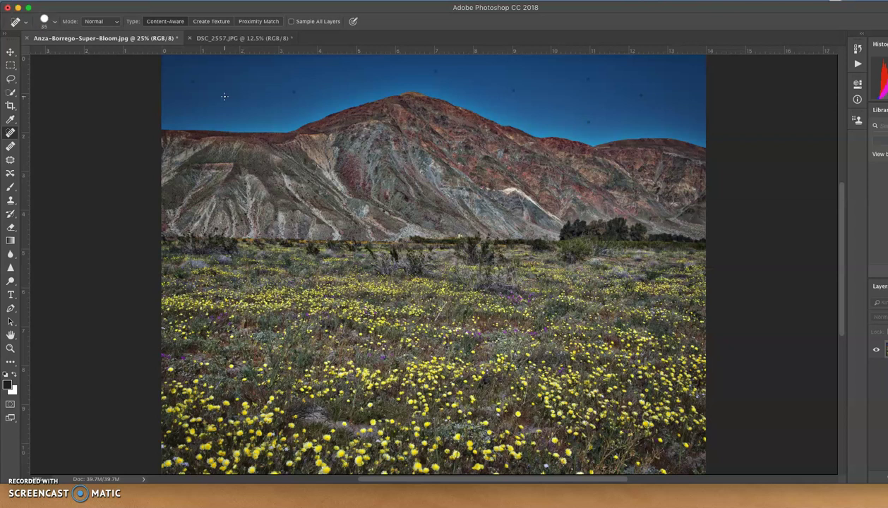
{"action": "left_click_drag", "start_coordinate": [233, 96], "coordinate": [226, 94]}
{"action": "left_click_drag", "start_coordinate": [292, 98], "coordinate": [295, 91]}
{"action": "left_click_drag", "start_coordinate": [197, 82], "coordinate": [191, 81]}
{"action": "left_click", "coordinate": [295, 83]}
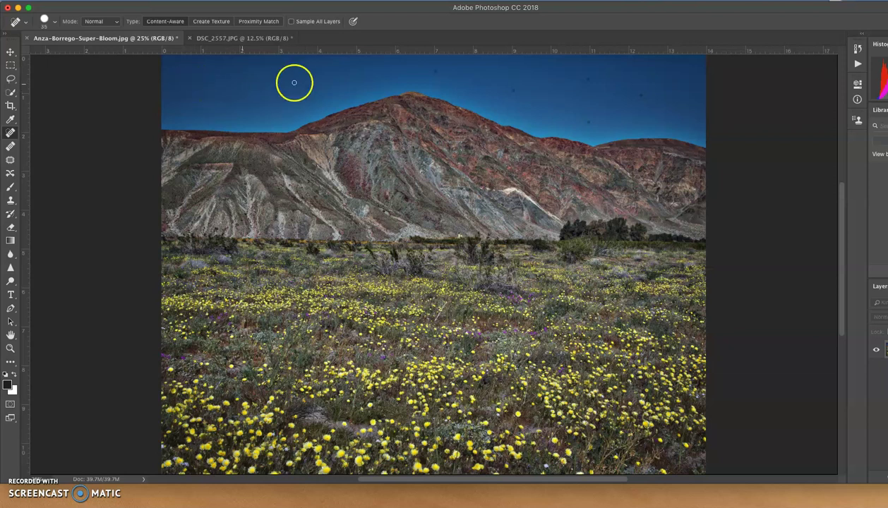
{"action": "left_click", "coordinate": [436, 70]}
{"action": "left_click_drag", "start_coordinate": [504, 86], "coordinate": [514, 89]}
Step: Heal the remaining specks above the right ridge, near the right edge, and along the ridge
{"action": "left_click", "coordinate": [578, 82]}
{"action": "mouse_move", "coordinate": [577, 82]}
{"action": "left_mouse_down"}
{"action": "mouse_move", "coordinate": [587, 77]}
{"action": "mouse_move", "coordinate": [589, 122]}
{"action": "mouse_move", "coordinate": [640, 94]}
{"action": "mouse_move", "coordinate": [673, 96]}
{"action": "left_mouse_up"}
{"action": "left_click", "coordinate": [680, 102]}
{"action": "left_click_drag", "start_coordinate": [713, 136], "coordinate": [724, 131]}
{"action": "left_click", "coordinate": [480, 109]}
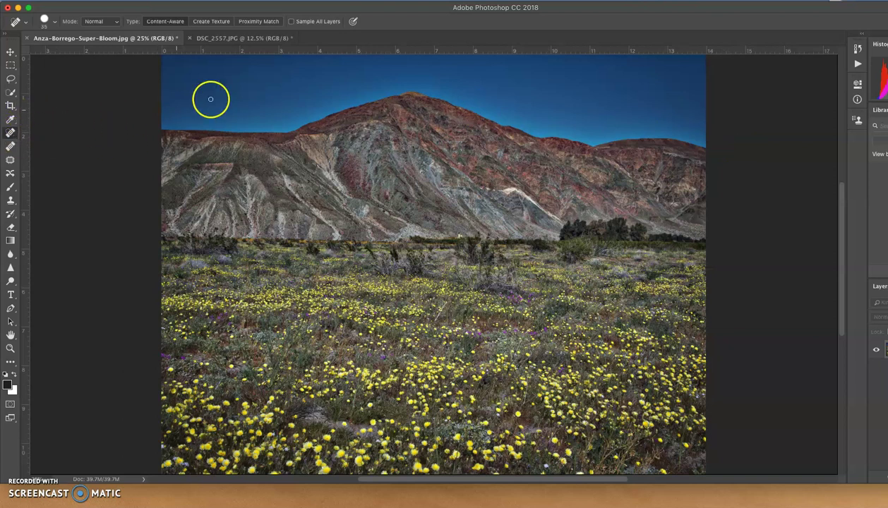
{"action": "mouse_move", "coordinate": [211, 99]}
{"action": "left_mouse_down"}
{"action": "mouse_move", "coordinate": [268, 97]}
{"action": "mouse_move", "coordinate": [301, 108]}
{"action": "mouse_move", "coordinate": [226, 89]}
{"action": "mouse_move", "coordinate": [182, 42]}
{"action": "left_mouse_up"}
{"action": "left_click", "coordinate": [83, 0]}
Step: Start a Black & White conversion and preview the Blue Filter, Darker, Green Filter and High Contrast Blue presets
{"action": "left_click", "coordinate": [89, 17]}
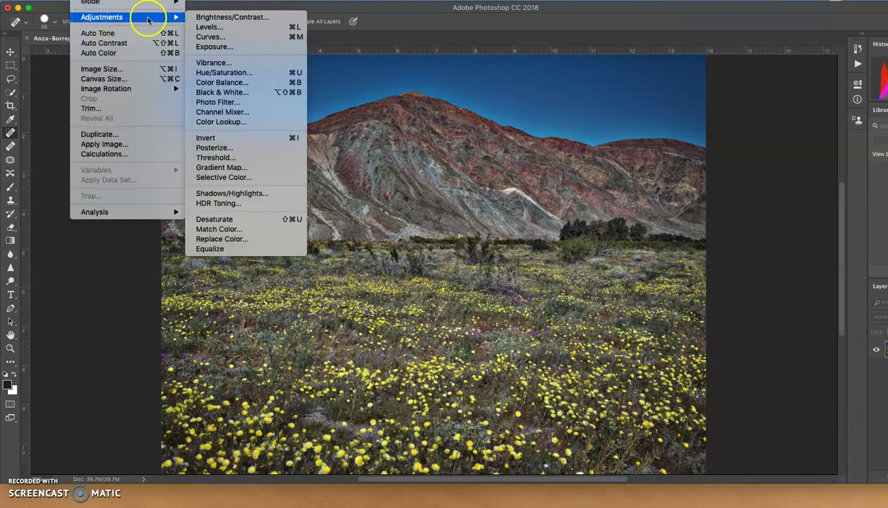
{"action": "left_click", "coordinate": [218, 92]}
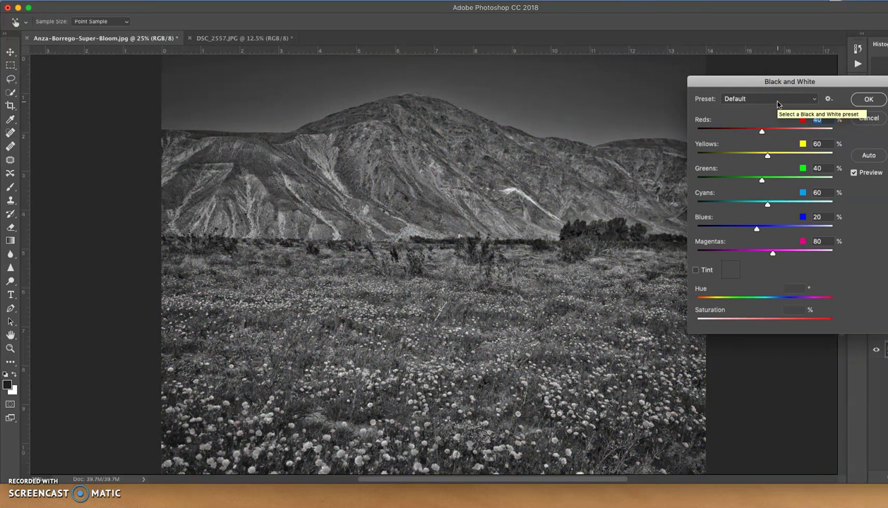
{"action": "left_click", "coordinate": [778, 104]}
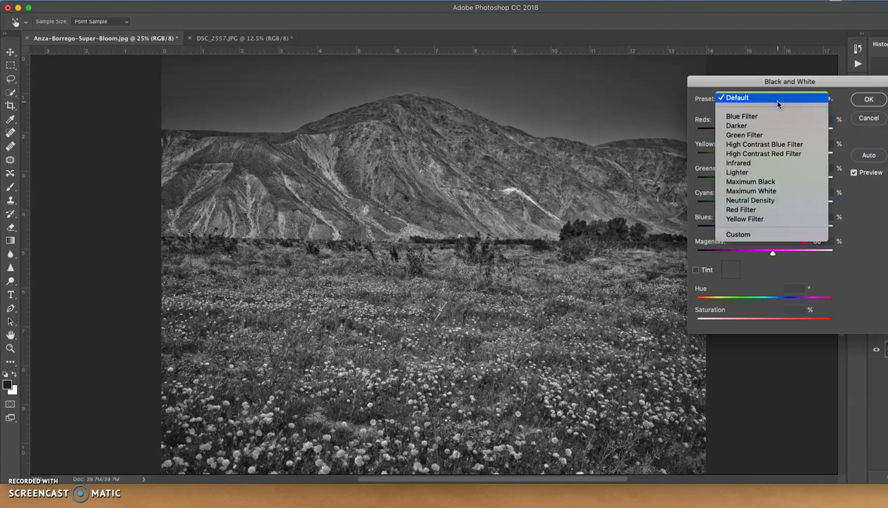
{"action": "left_click", "coordinate": [767, 118]}
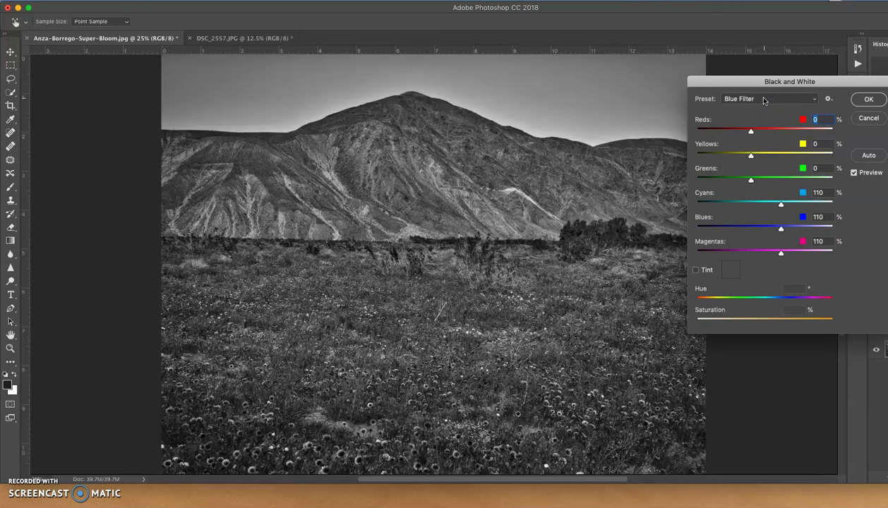
{"action": "left_click", "coordinate": [764, 101]}
{"action": "left_click", "coordinate": [760, 107]}
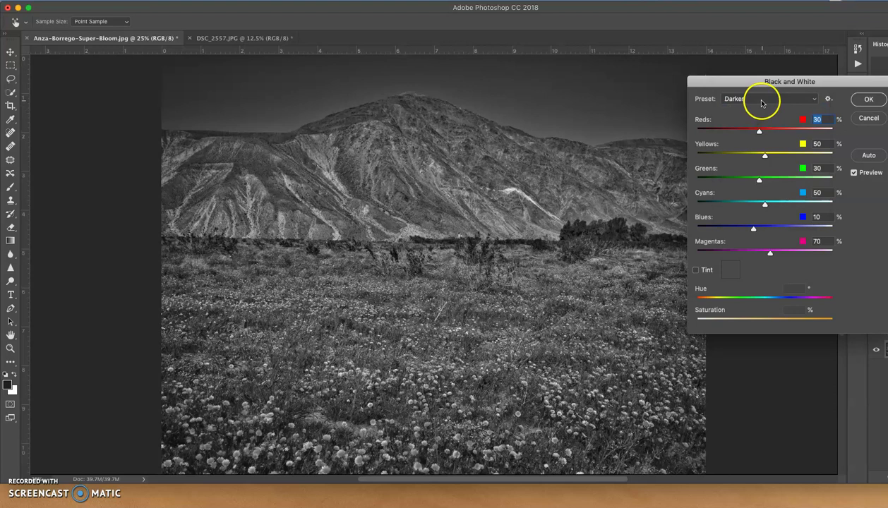
{"action": "left_click", "coordinate": [760, 109]}
{"action": "left_click", "coordinate": [760, 107]}
{"action": "left_click", "coordinate": [762, 100]}
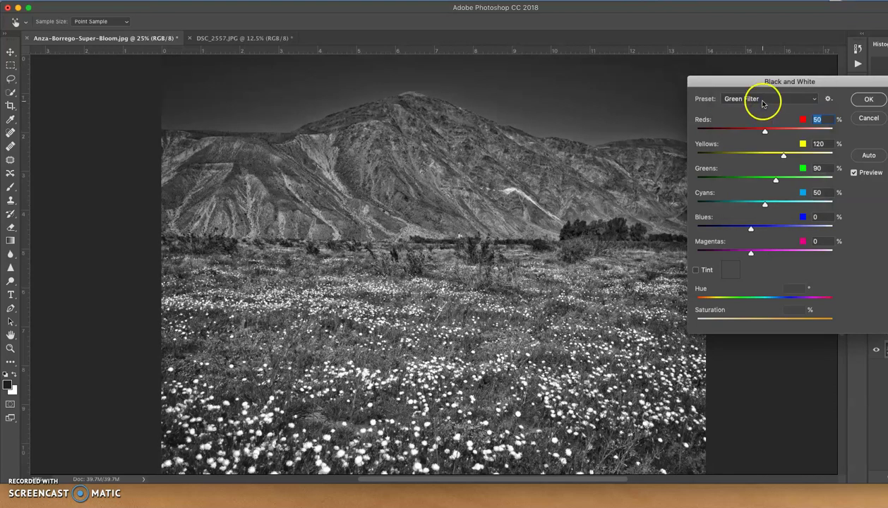
{"action": "left_click", "coordinate": [760, 107]}
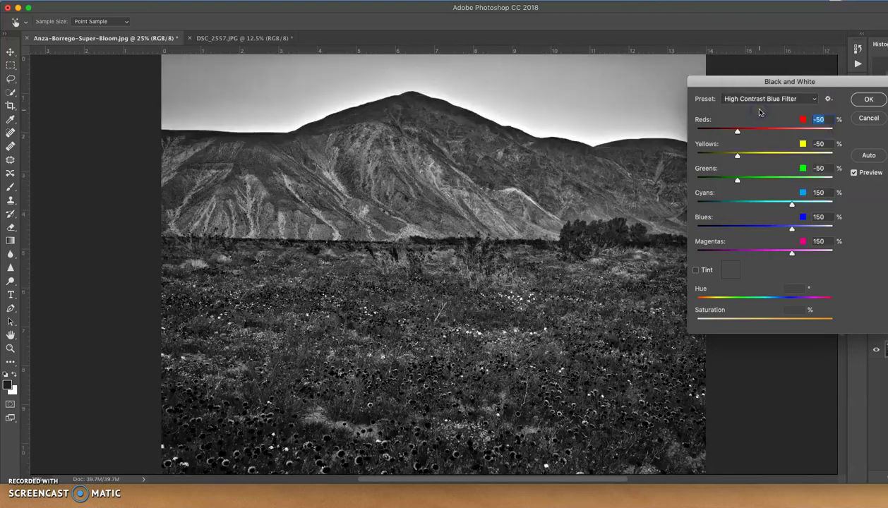
Step: Preview Infrared and Lighter, then apply the Maximum White preset
{"action": "left_click", "coordinate": [764, 103]}
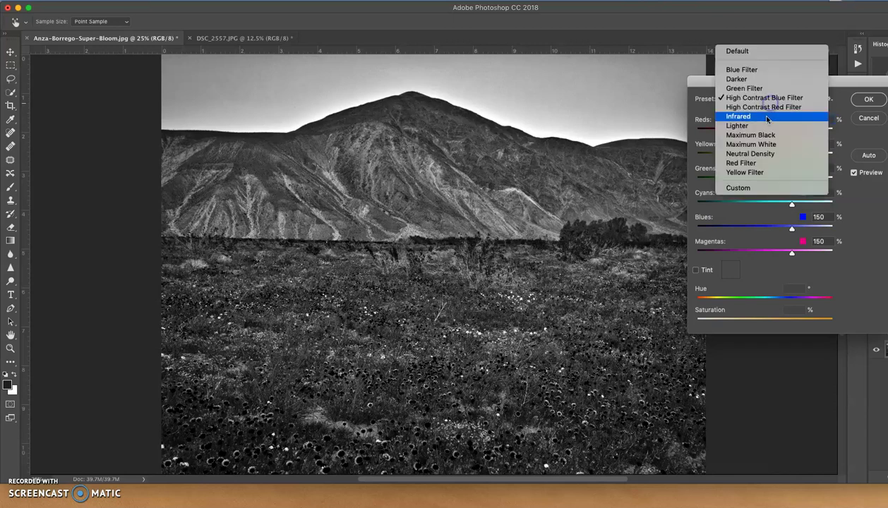
{"action": "left_click", "coordinate": [766, 117]}
{"action": "left_click", "coordinate": [766, 102]}
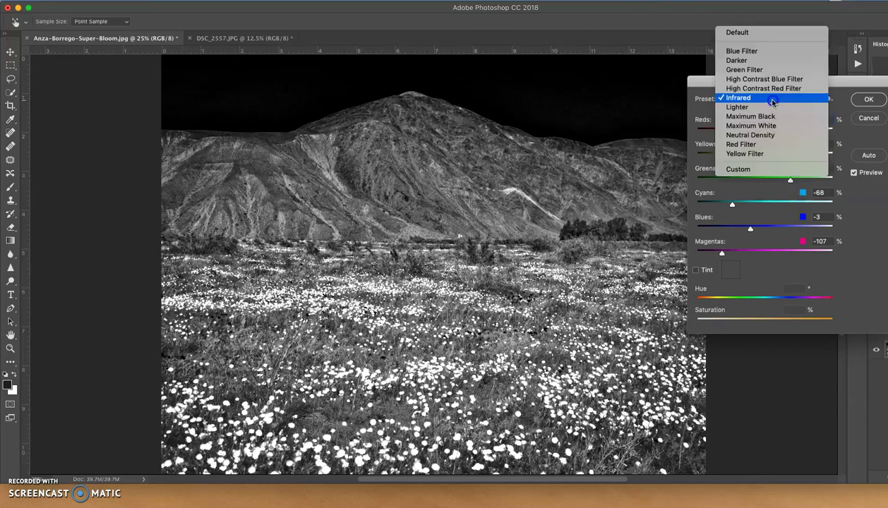
{"action": "left_click", "coordinate": [768, 110]}
{"action": "left_click", "coordinate": [797, 104]}
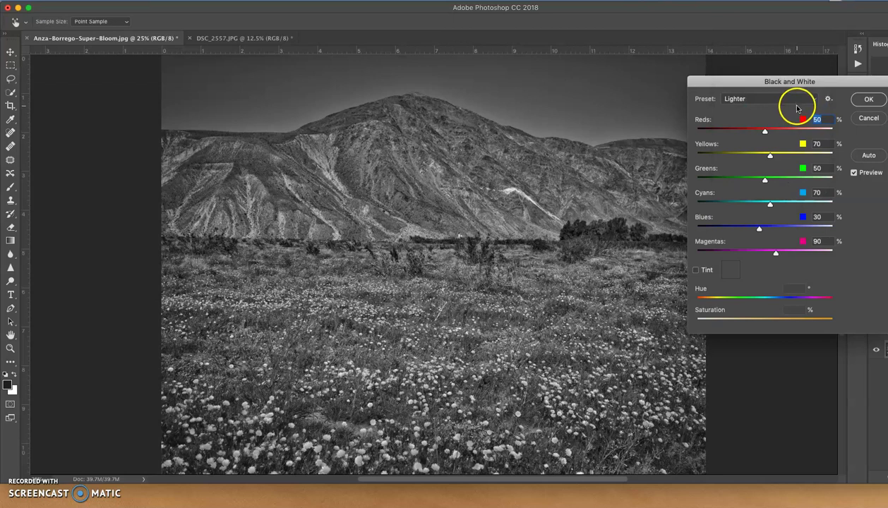
{"action": "left_click", "coordinate": [784, 116]}
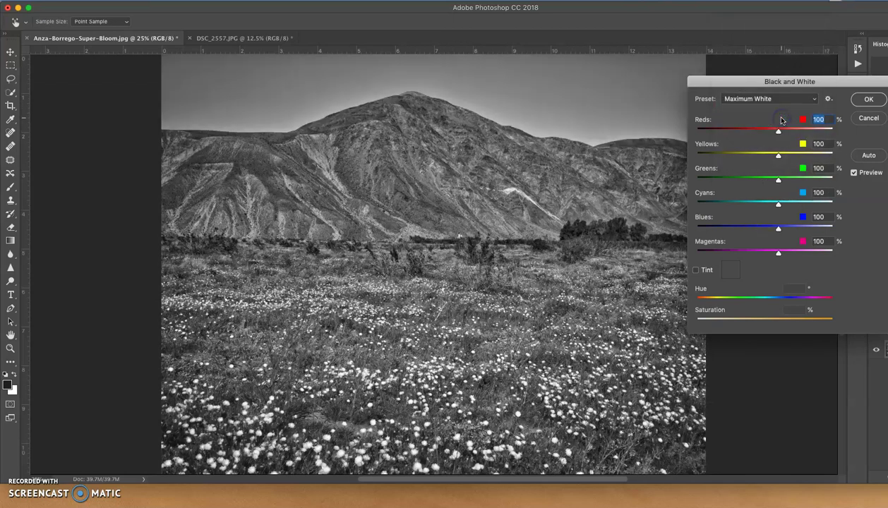
{"action": "left_click", "coordinate": [786, 103]}
{"action": "left_click", "coordinate": [872, 100]}
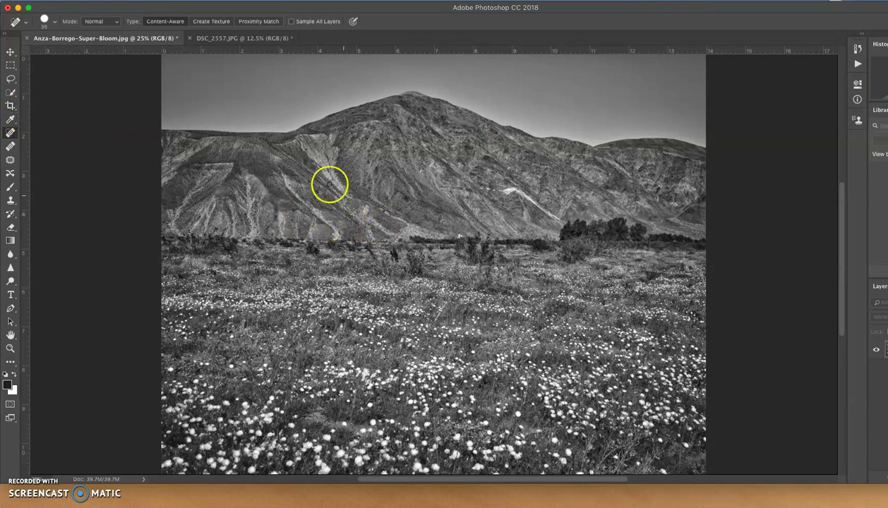
Step: Rotate the whole canvas 8° counter-clockwise with Image Rotation > Arbitrary
{"action": "left_click", "coordinate": [62, 0]}
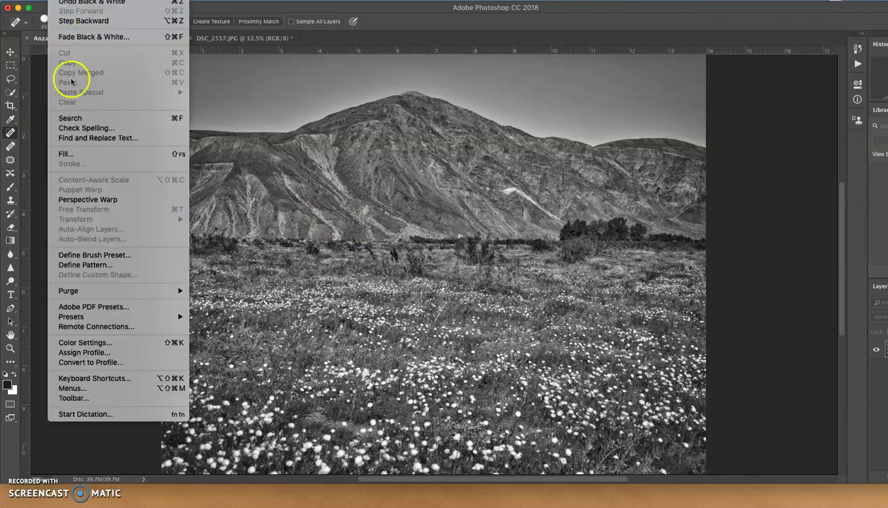
{"action": "mouse_move", "coordinate": [89, 0]}
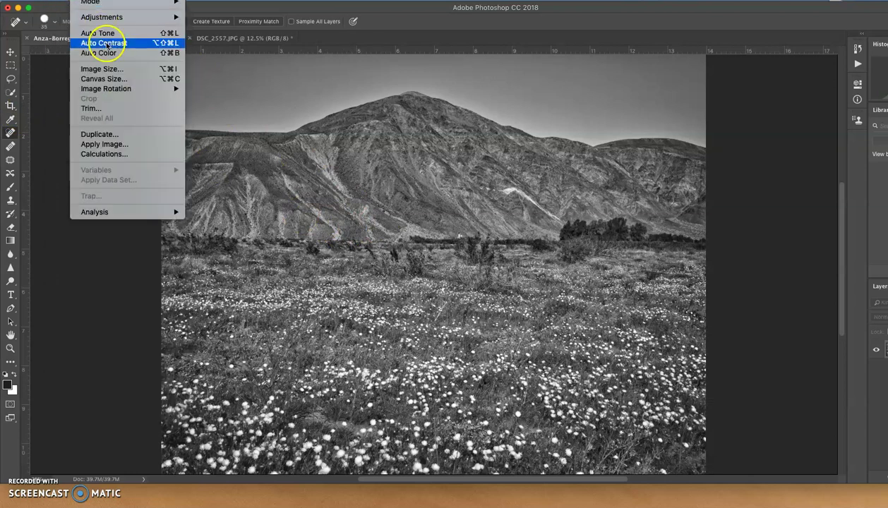
{"action": "mouse_move", "coordinate": [109, 17]}
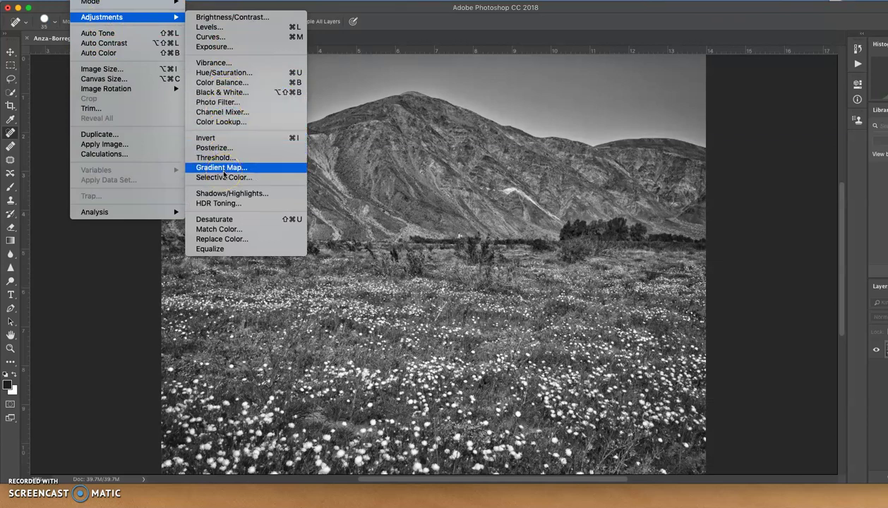
{"action": "mouse_move", "coordinate": [173, 90]}
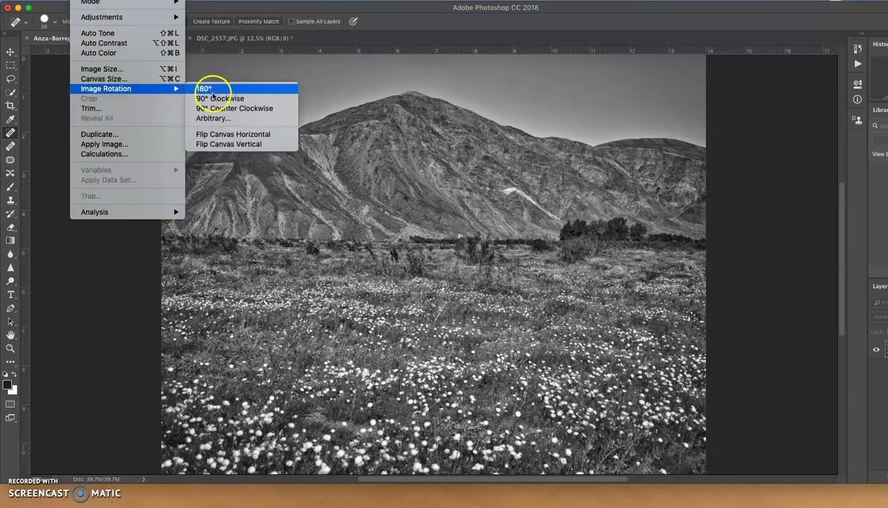
{"action": "left_click", "coordinate": [216, 118]}
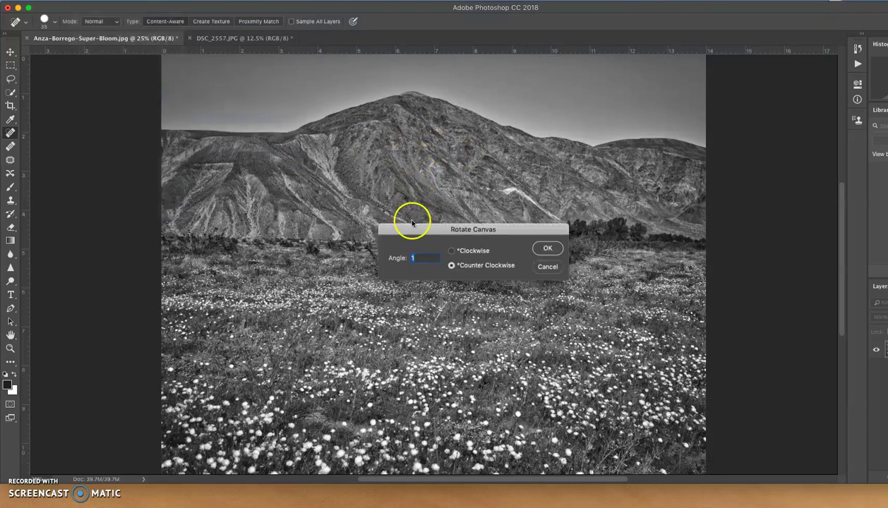
{"action": "type", "text": "8"}
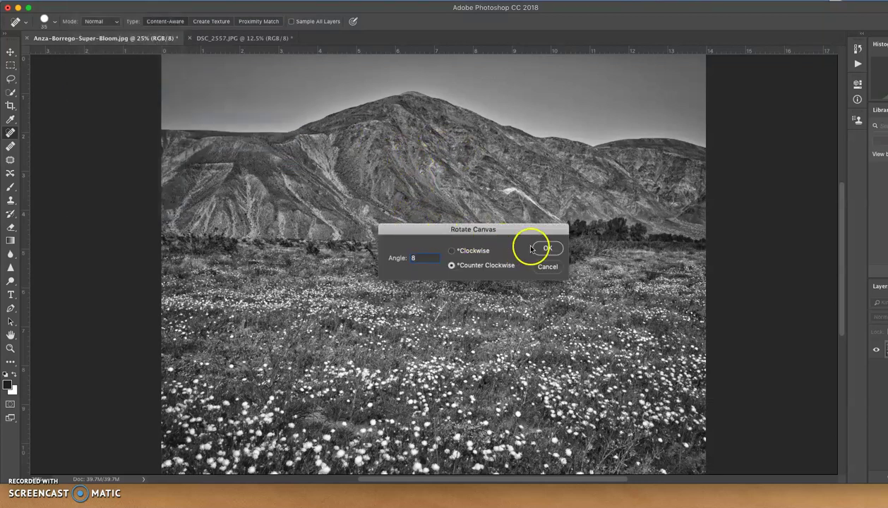
{"action": "left_click", "coordinate": [545, 249]}
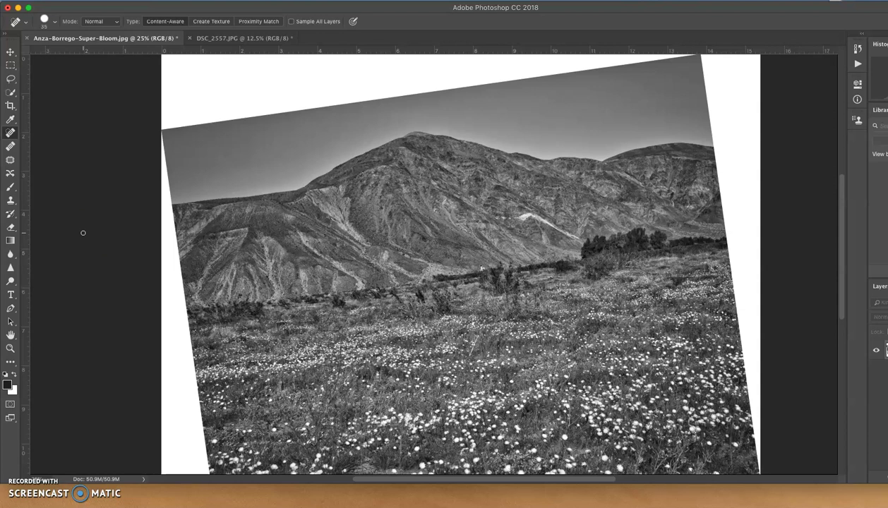
Step: Straighten the landscape with the Crop tool by drawing a line along the horizon, then commit the crop
{"action": "left_click", "coordinate": [10, 106]}
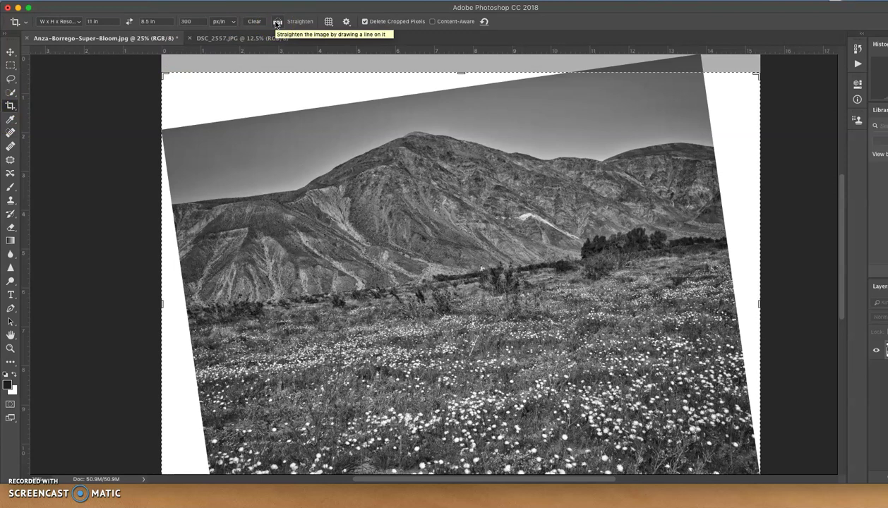
{"action": "left_click", "coordinate": [278, 23]}
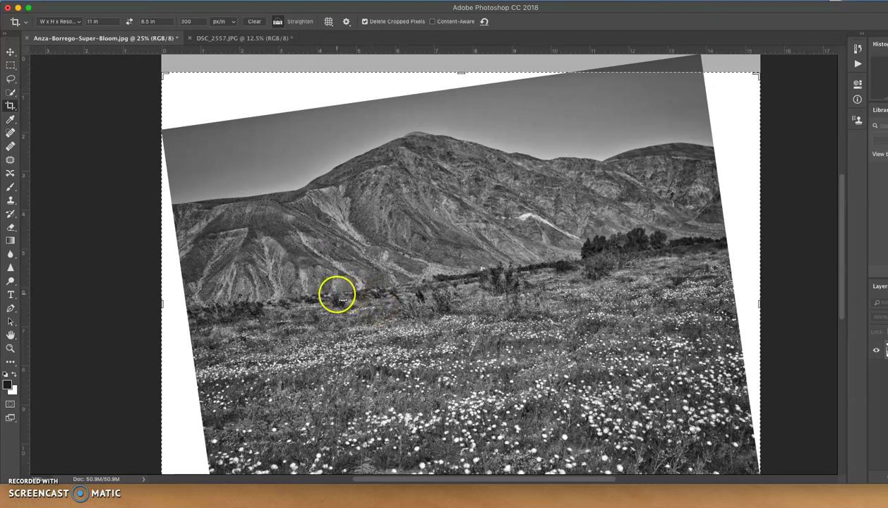
{"action": "left_click_drag", "start_coordinate": [338, 296], "coordinate": [455, 277]}
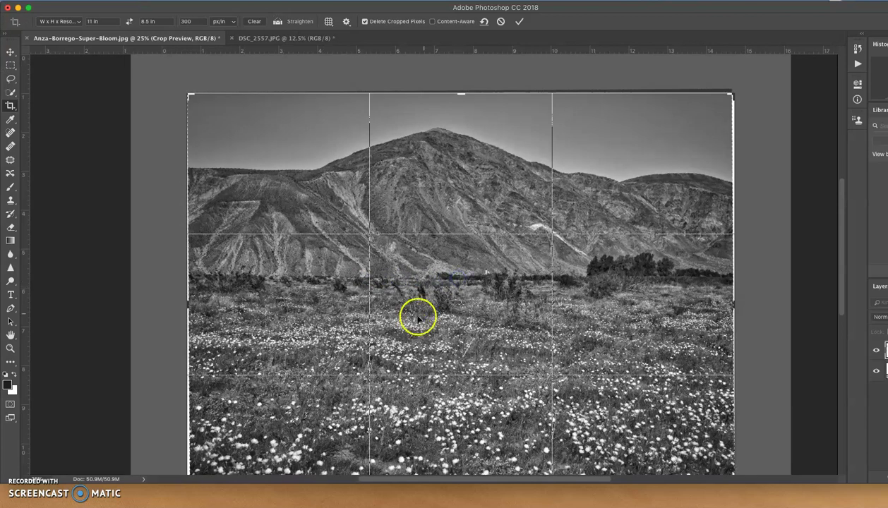
{"action": "left_click", "coordinate": [519, 22]}
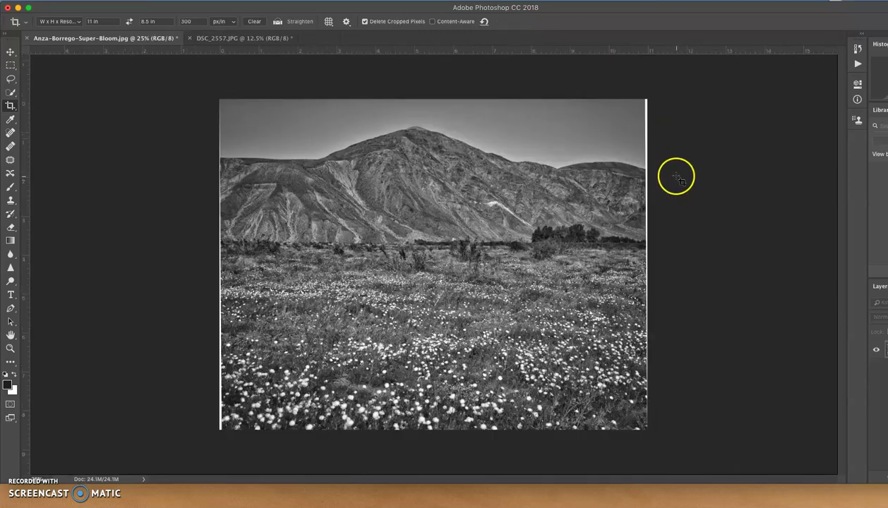
Step: Apply a first quick crop to the straightened landscape
{"action": "left_click", "coordinate": [362, 141]}
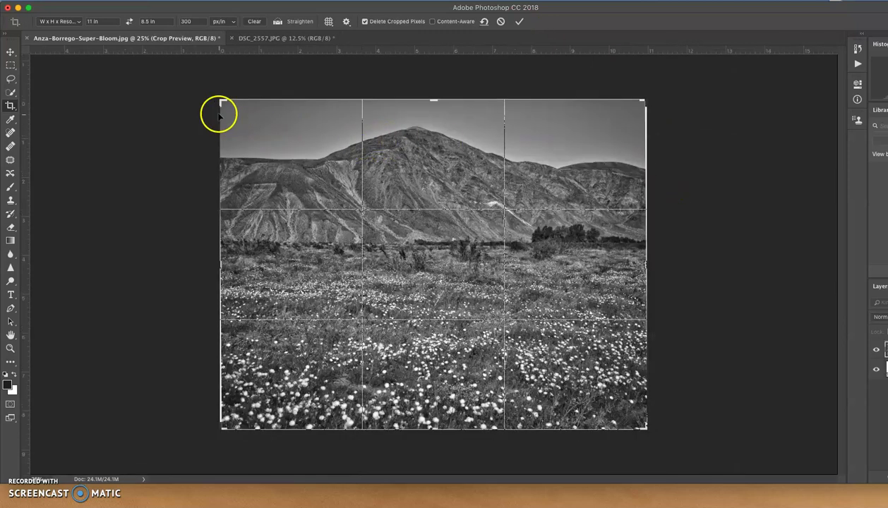
{"action": "left_click", "coordinate": [646, 262]}
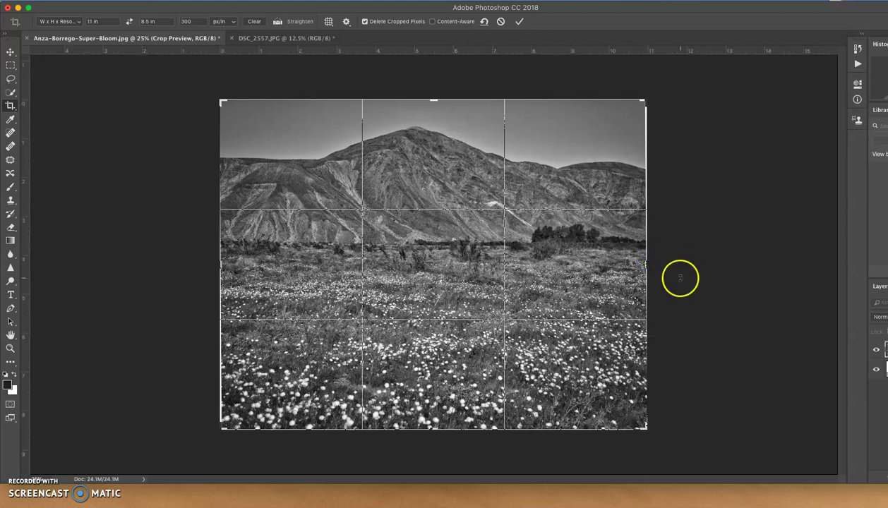
{"action": "left_click", "coordinate": [681, 276]}
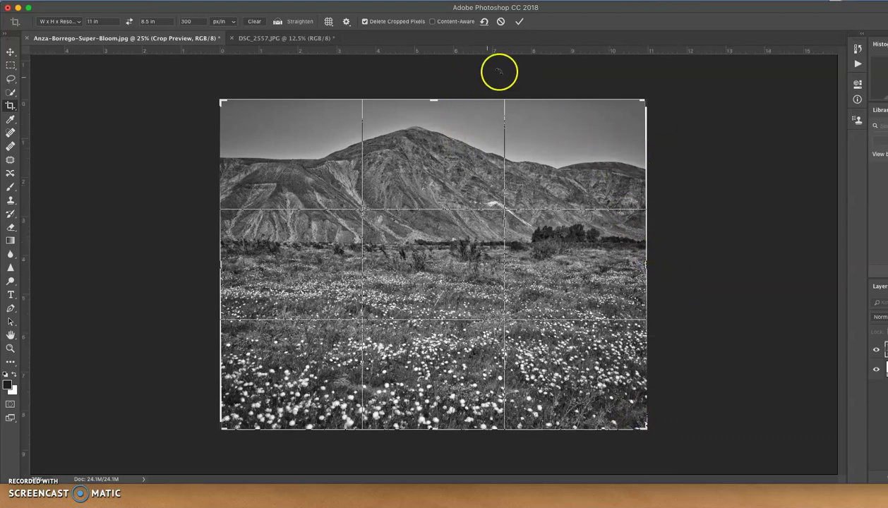
{"action": "left_click", "coordinate": [518, 22]}
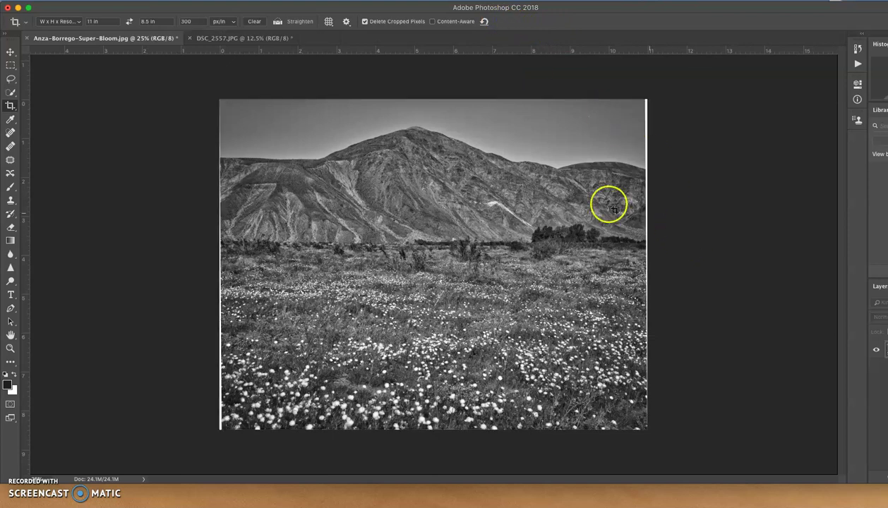
Step: Crop again with the left and right edges pulled inward past the white strip
{"action": "left_click", "coordinate": [433, 189]}
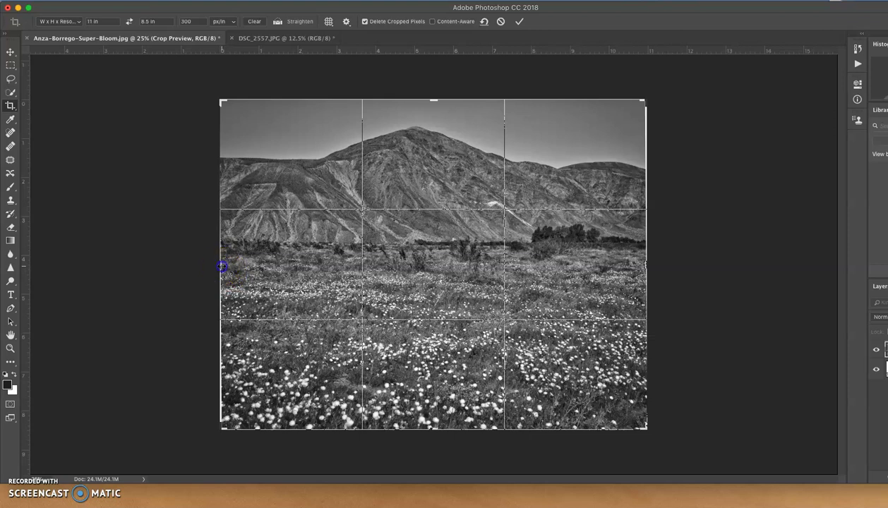
{"action": "left_click_drag", "start_coordinate": [222, 268], "coordinate": [227, 265]}
{"action": "key", "text": "super+r"}
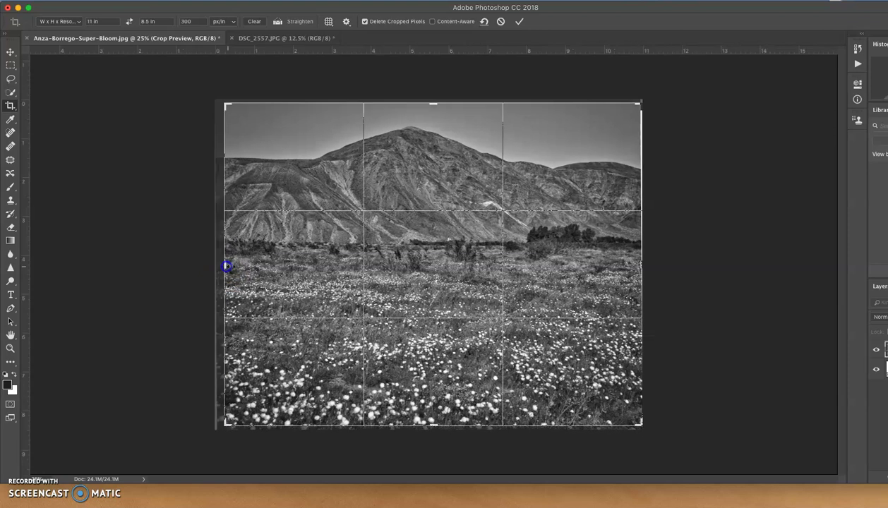
{"action": "left_click_drag", "start_coordinate": [640, 264], "coordinate": [636, 263]}
{"action": "left_click", "coordinate": [519, 22]}
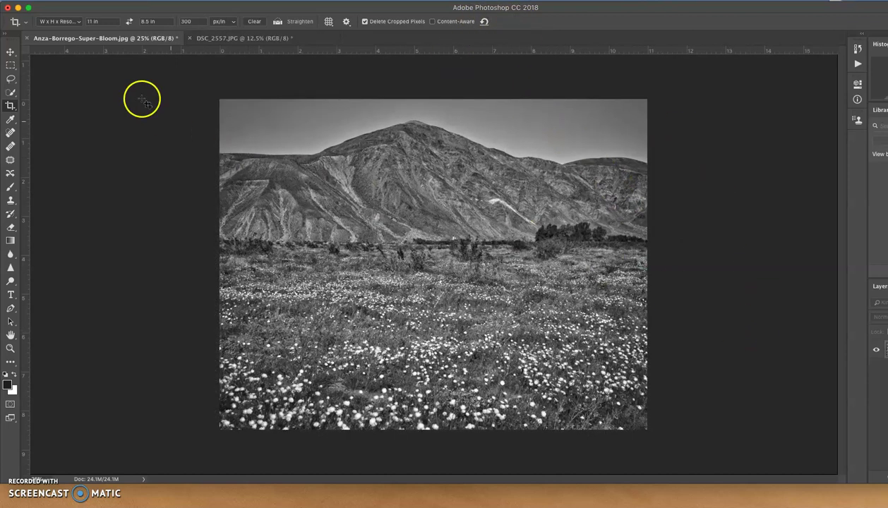
Step: Save the landscape as the JPEG moncure-kelly-symmetry.jpg, entering 12 as the quality
{"action": "left_click", "coordinate": [37, 0]}
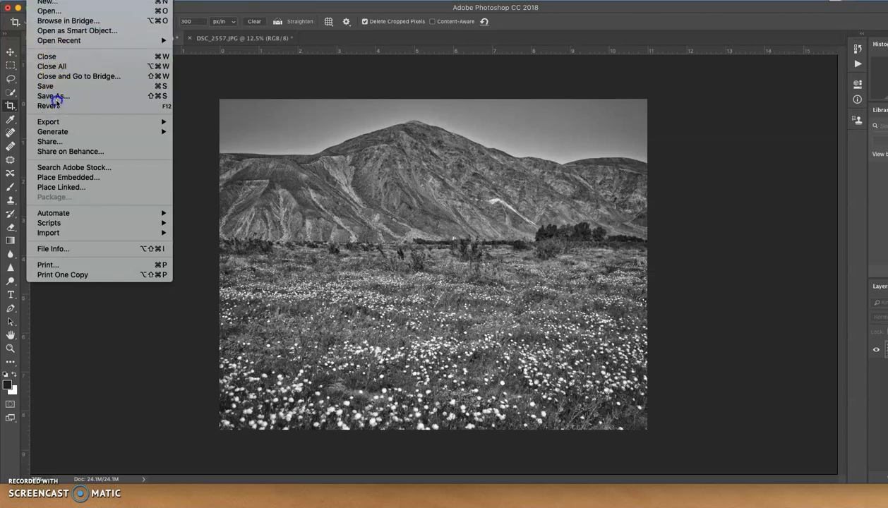
{"action": "key", "text": "Escape"}
{"action": "key", "text": "super+shift+s"}
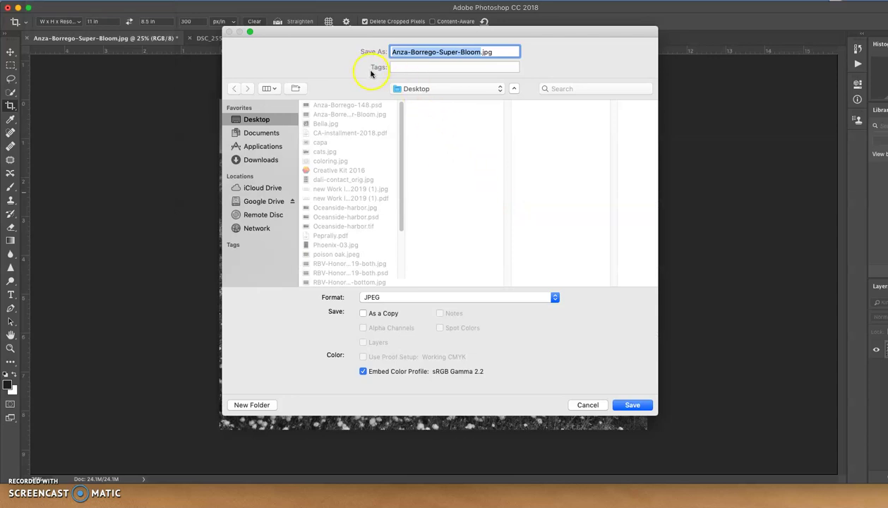
{"action": "type", "text": "moncure-kelly-symmetry"}
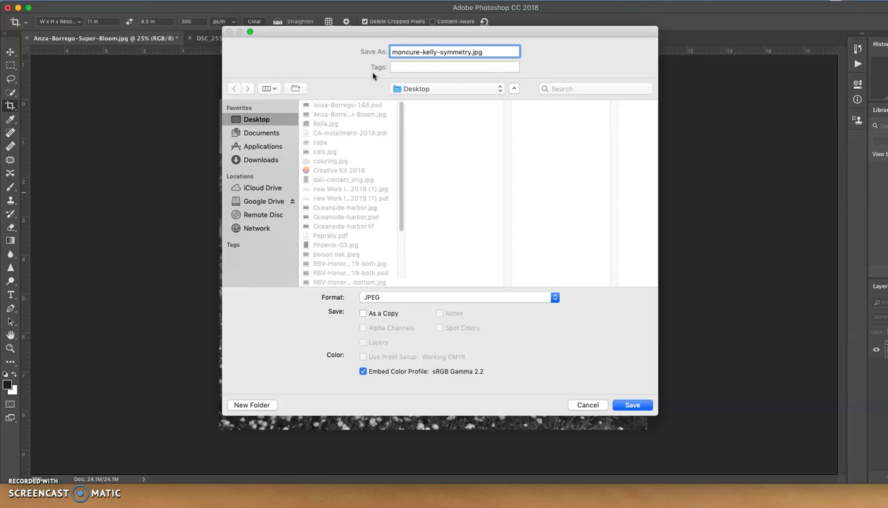
{"action": "left_click", "coordinate": [636, 407]}
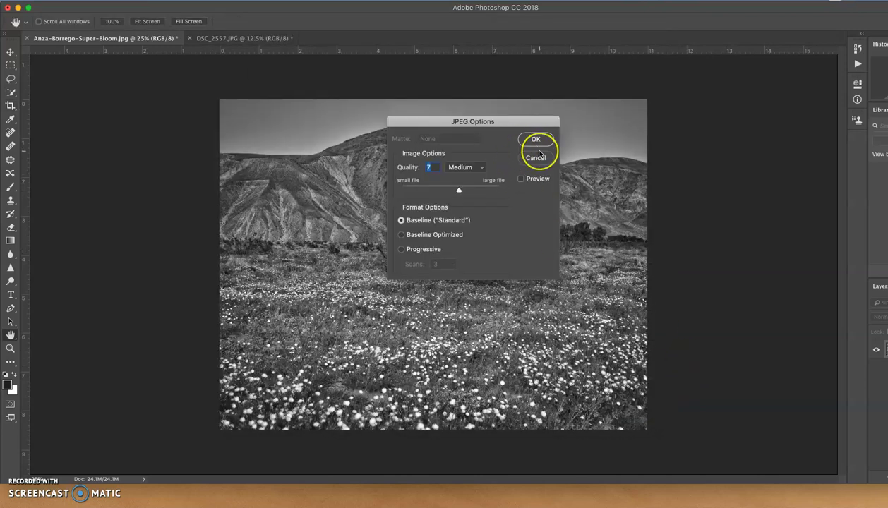
{"action": "type", "text": "12"}
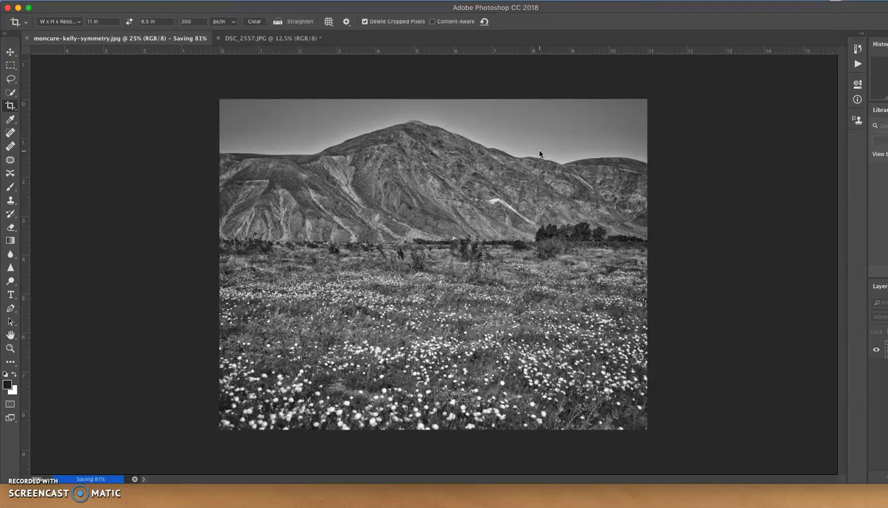
{"action": "left_click", "coordinate": [540, 146]}
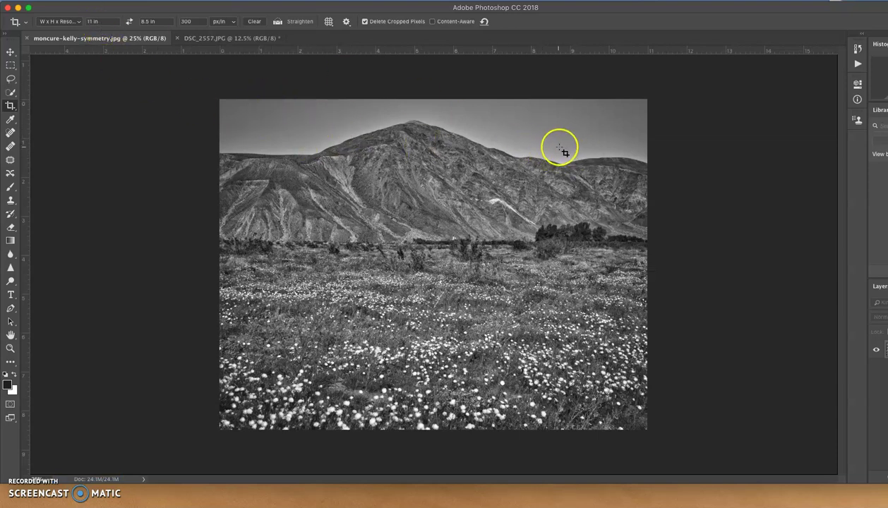
{"action": "left_click", "coordinate": [11, 133]}
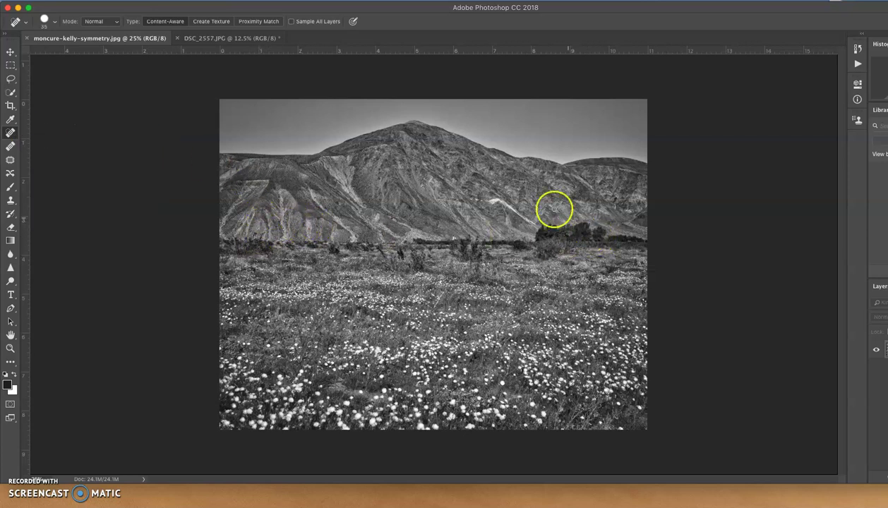
{"action": "left_click", "coordinate": [92, 0]}
{"action": "mouse_move", "coordinate": [91, 17]}
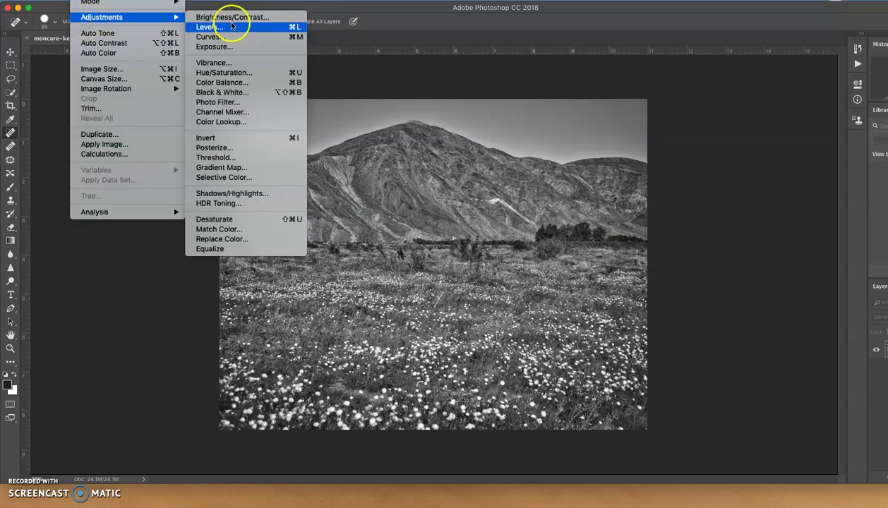
{"action": "left_click", "coordinate": [225, 93]}
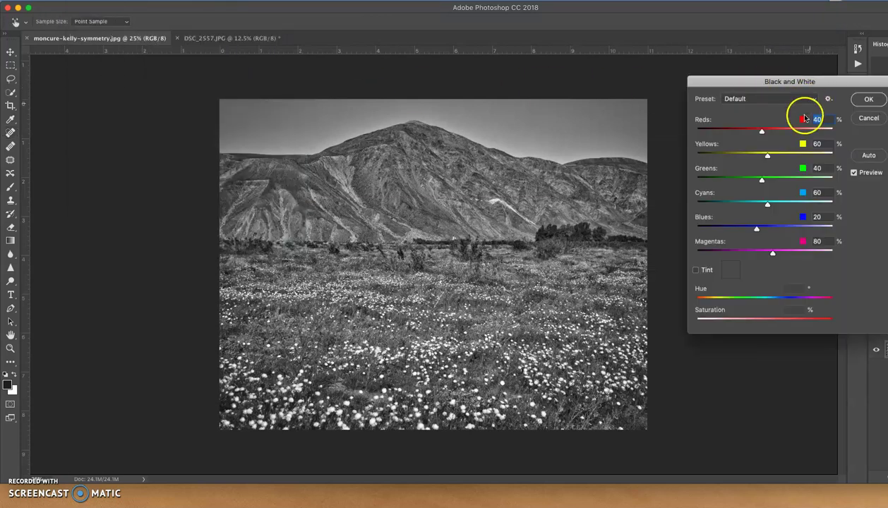
{"action": "left_click", "coordinate": [871, 118]}
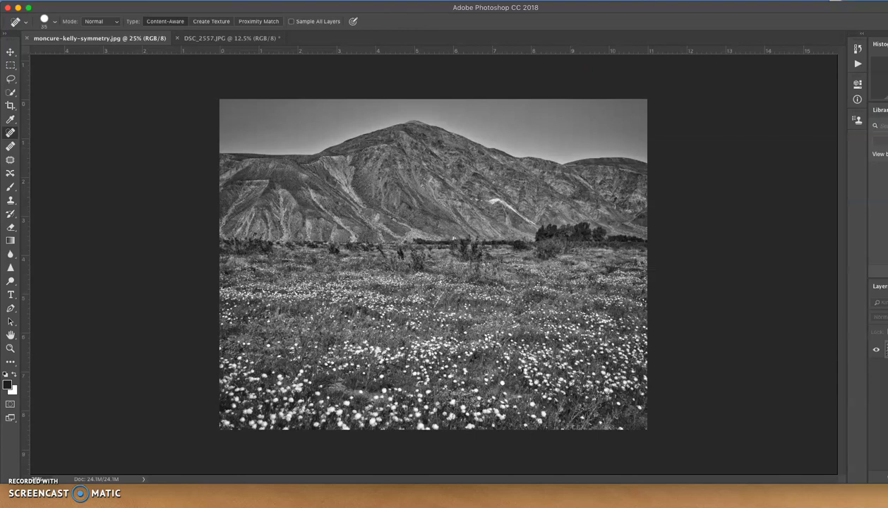